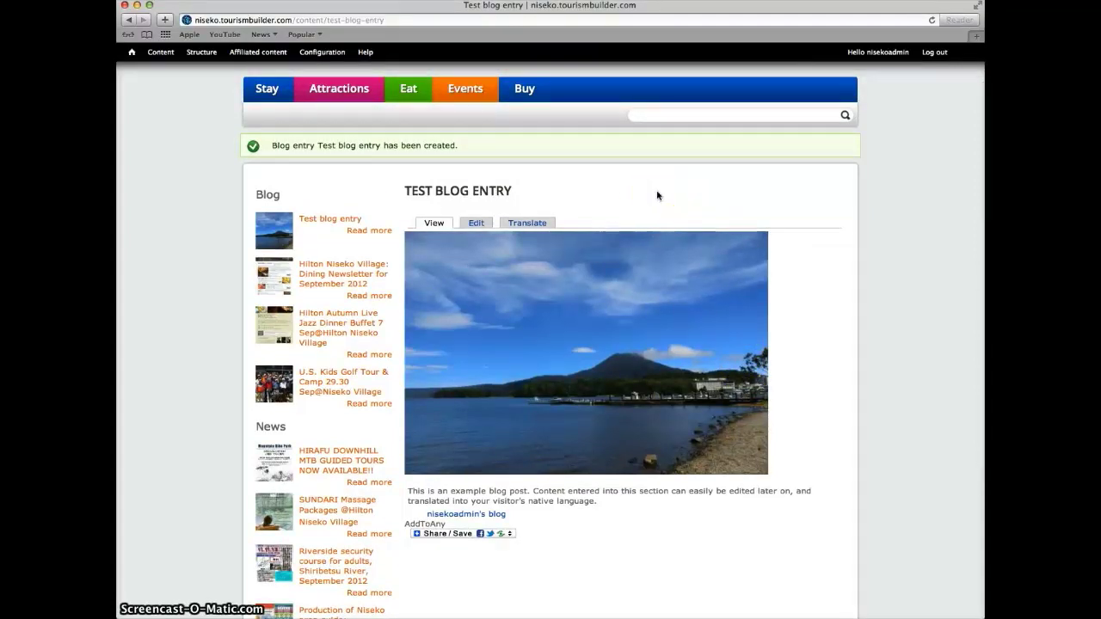
Request a Japanese translation of the test blog entry
click(526, 223)
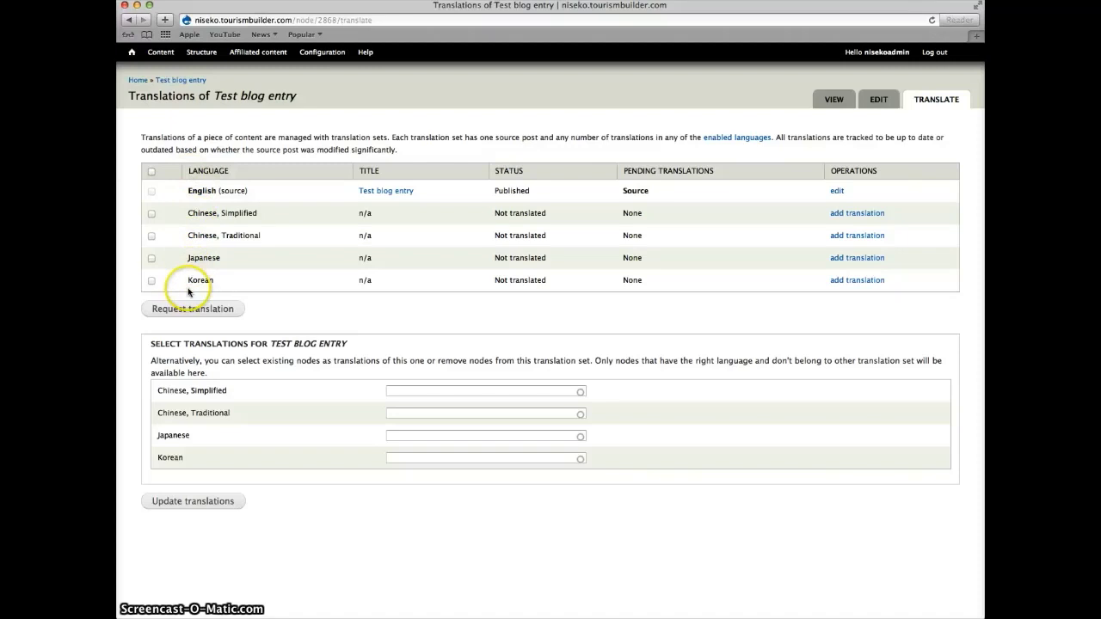
click(151, 259)
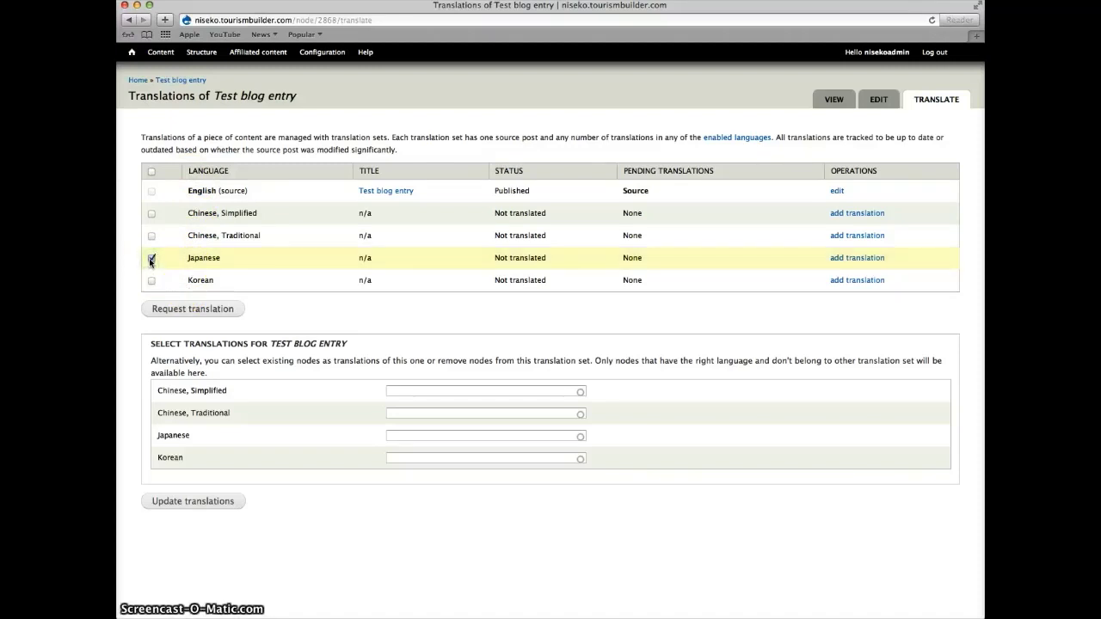
click(179, 313)
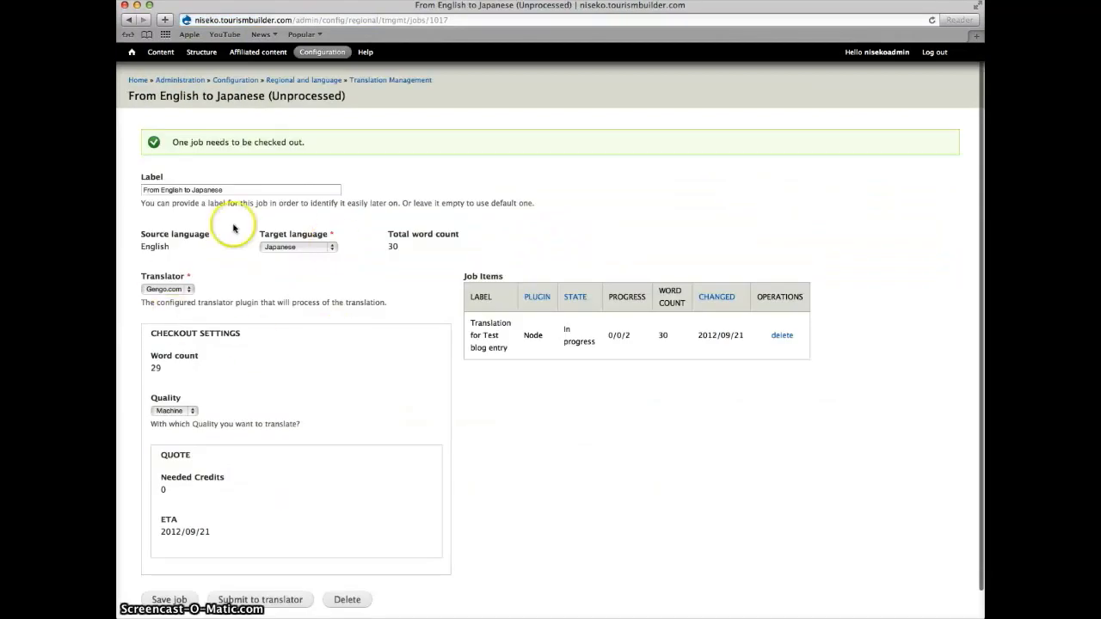
Choose Machine quality for the English-to-Japanese job and submit it to the translator
scroll(417, 284, down, 1)
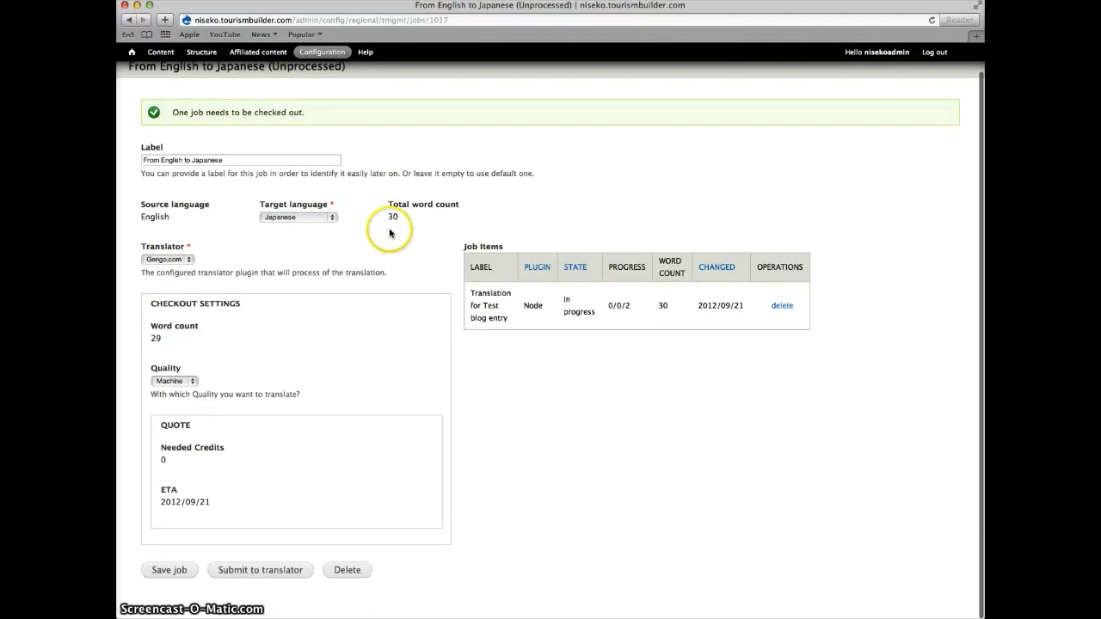
click(182, 381)
key(Return)
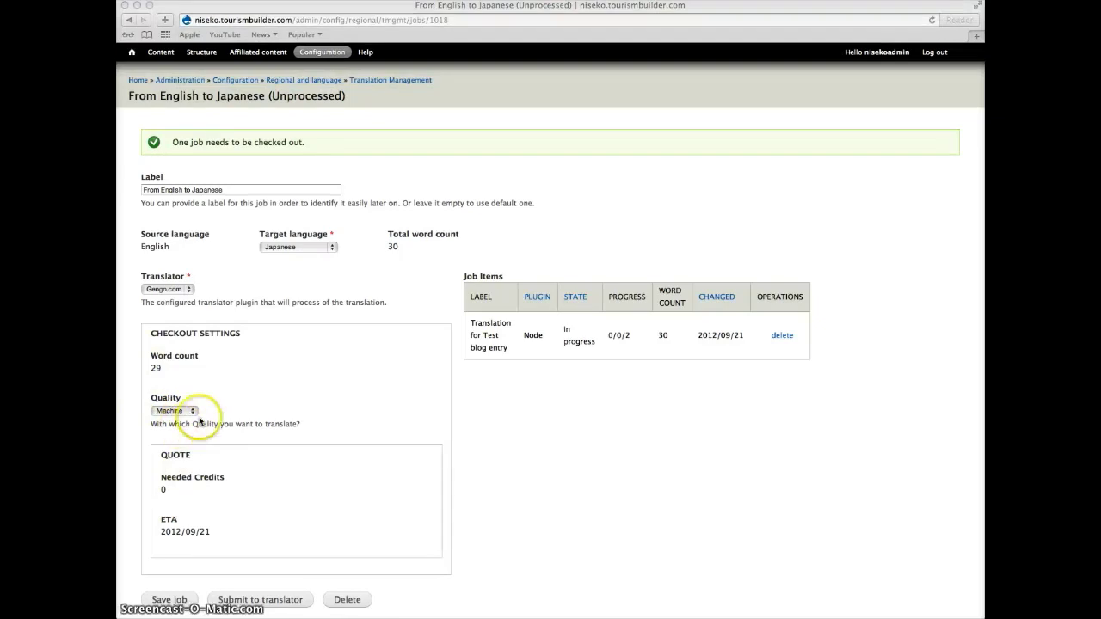
click(239, 600)
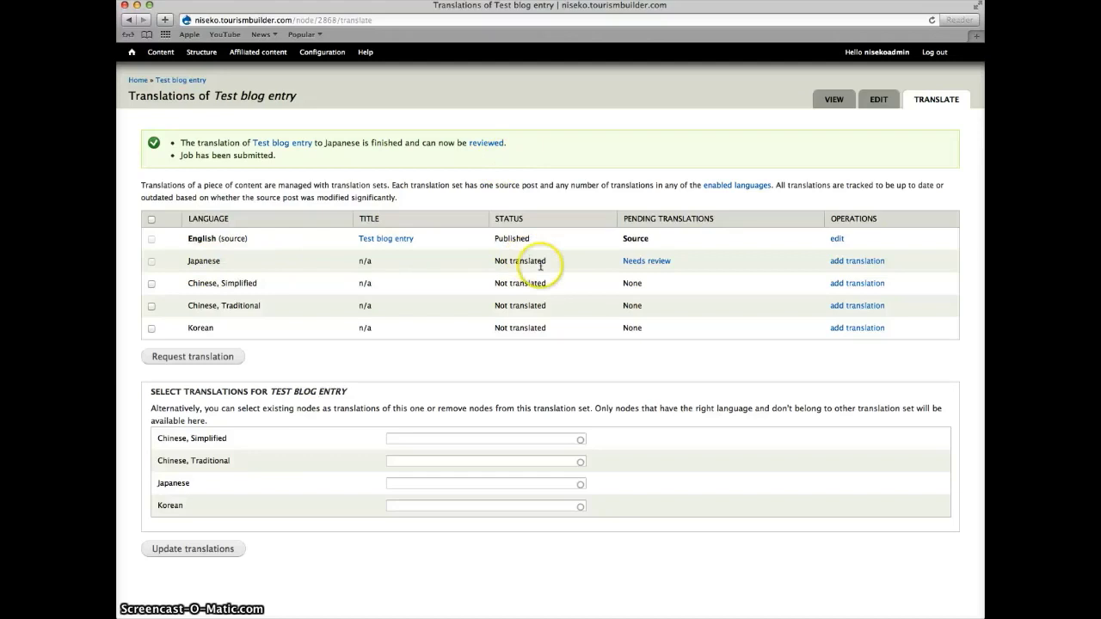
Review the blog entry's pending Japanese translation, marking the body and title as reviewed, and approve it all
click(643, 262)
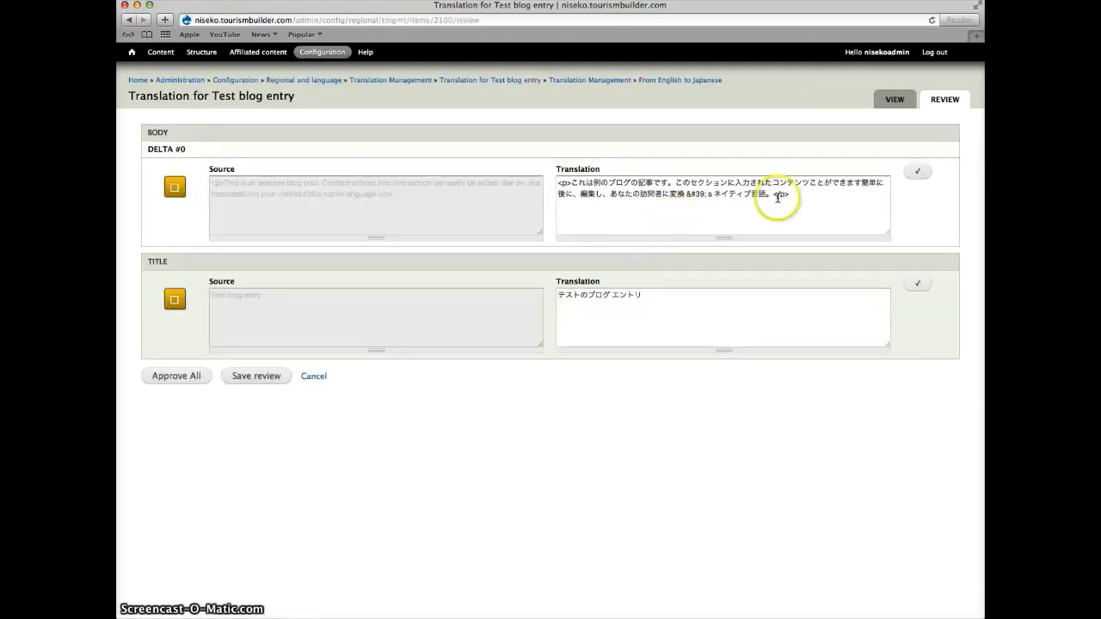
click(915, 172)
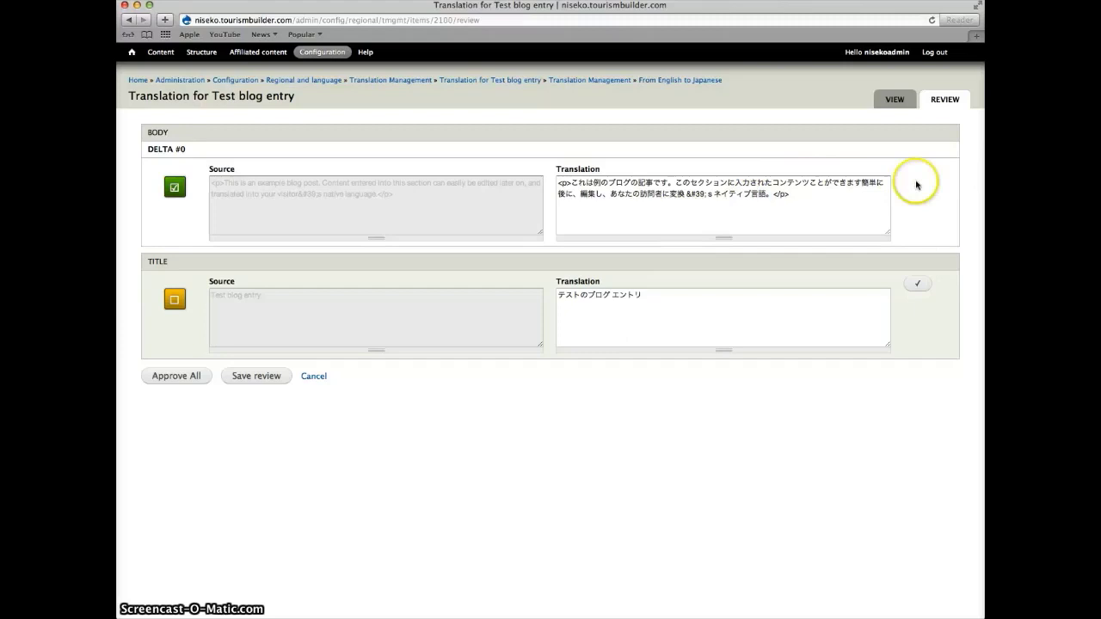
click(915, 283)
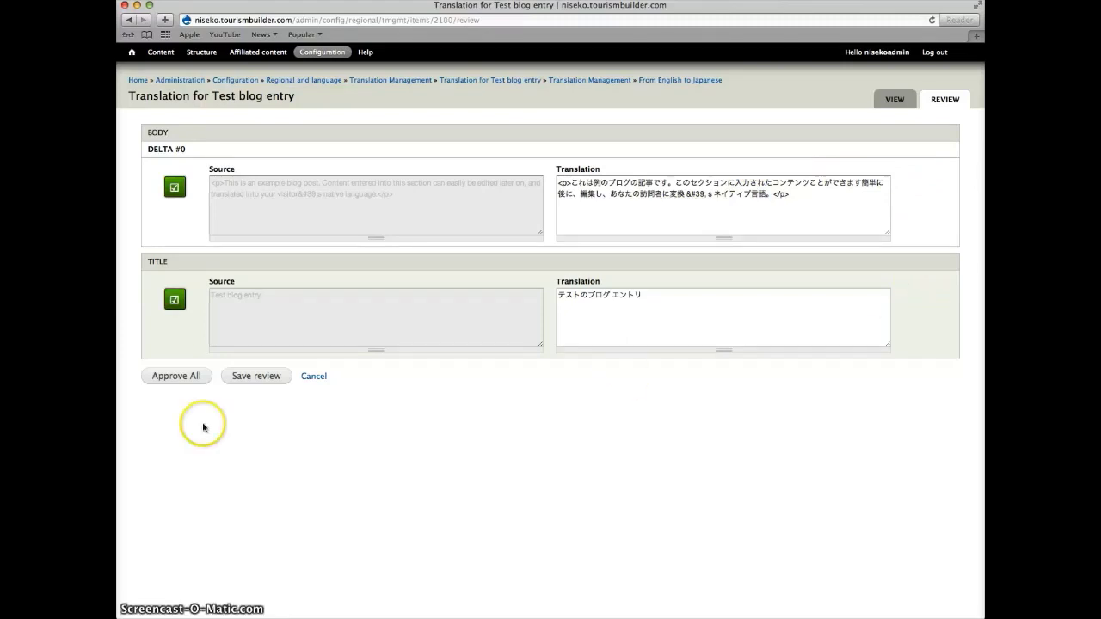
click(170, 376)
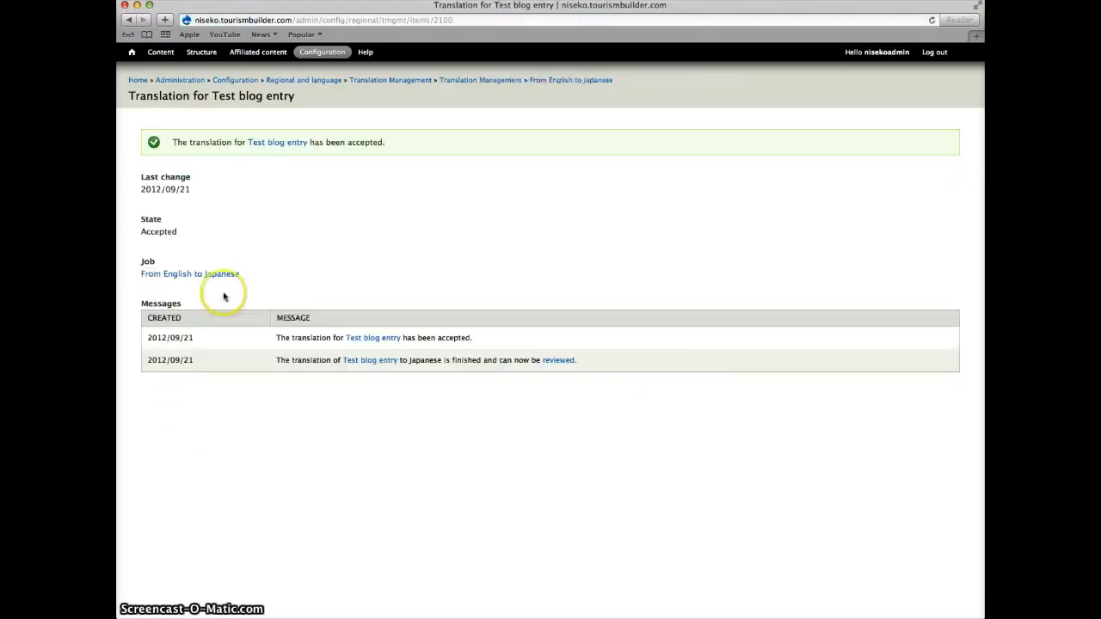
Open the test blog entry and switch it to its Japanese version
click(265, 144)
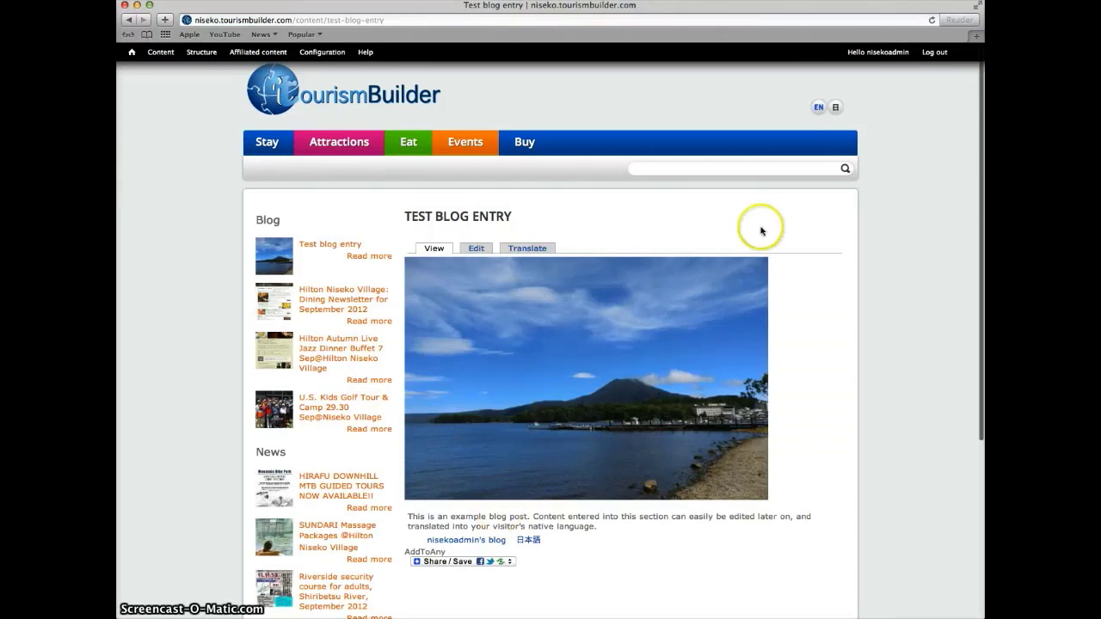
click(834, 109)
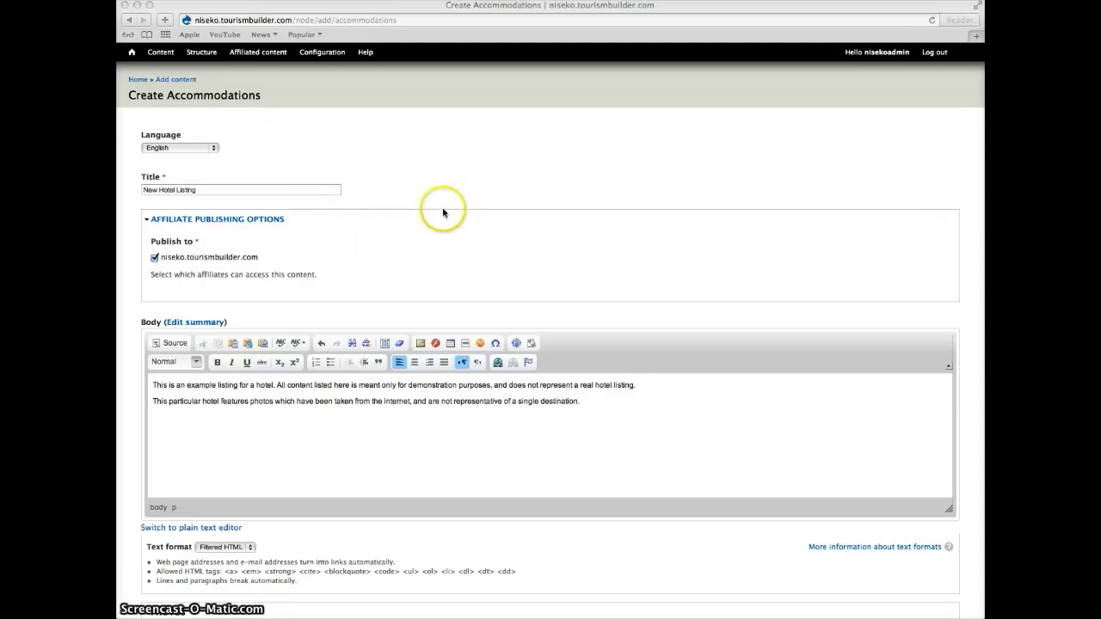
Check the filled-in Accommodations form for New Hotel Listing, including photos, amenities and onsen details, and save it
scroll(442, 212, down, 4)
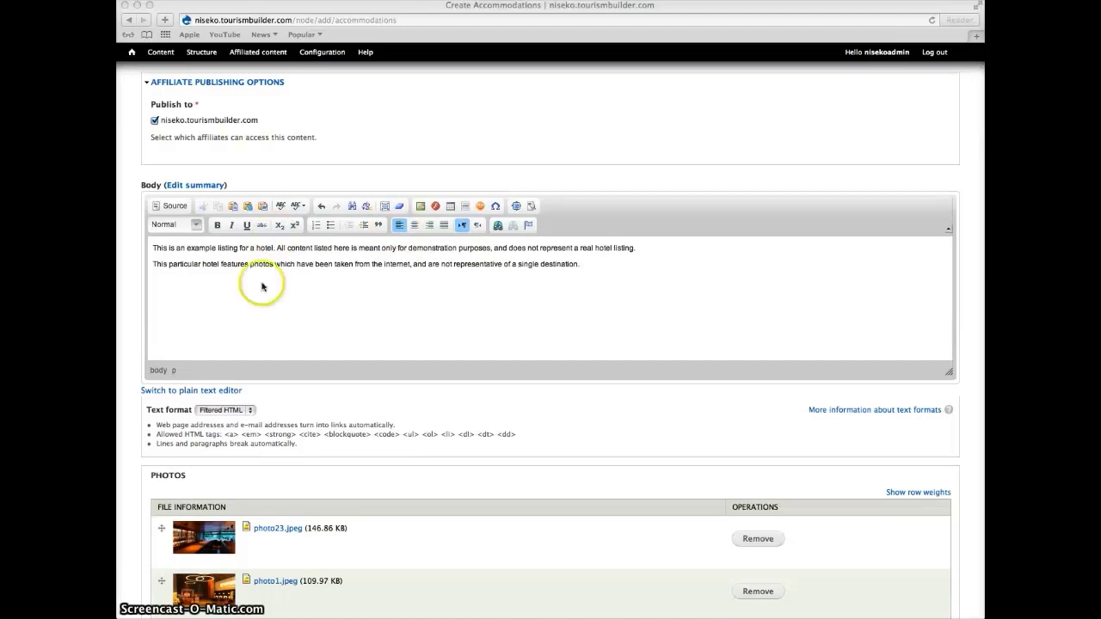
scroll(386, 288, down, 4)
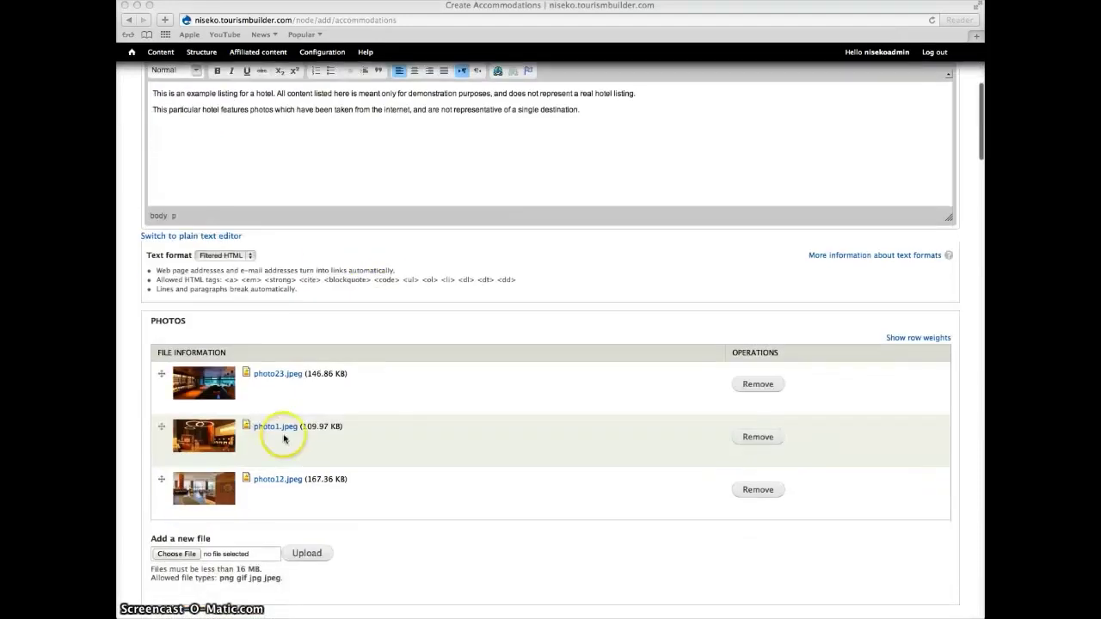
scroll(455, 371, down, 12)
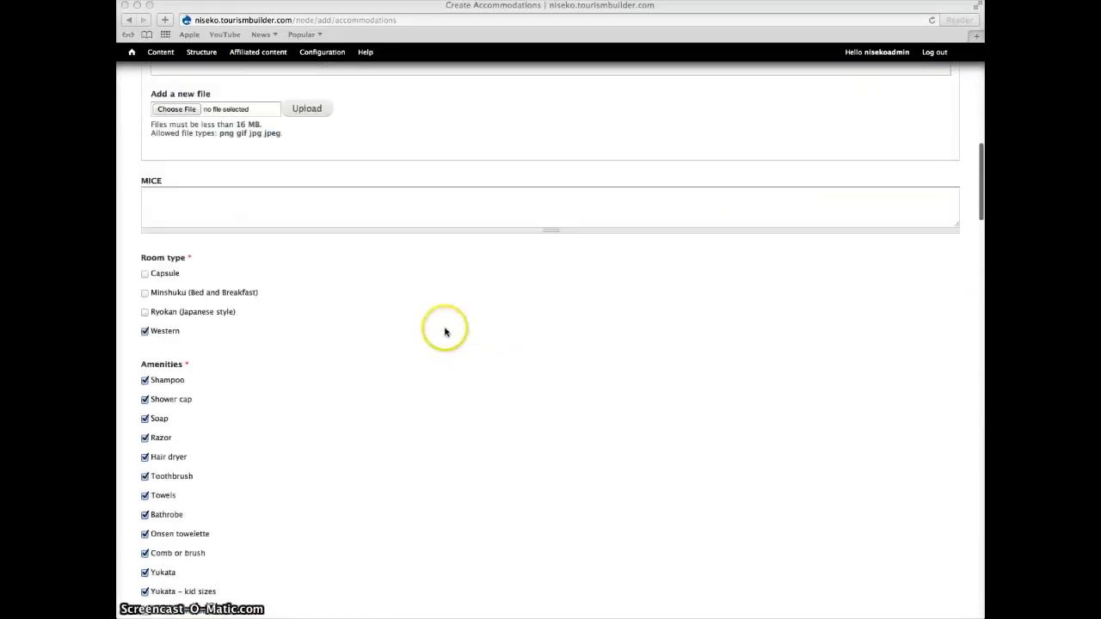
scroll(258, 327, down, 4)
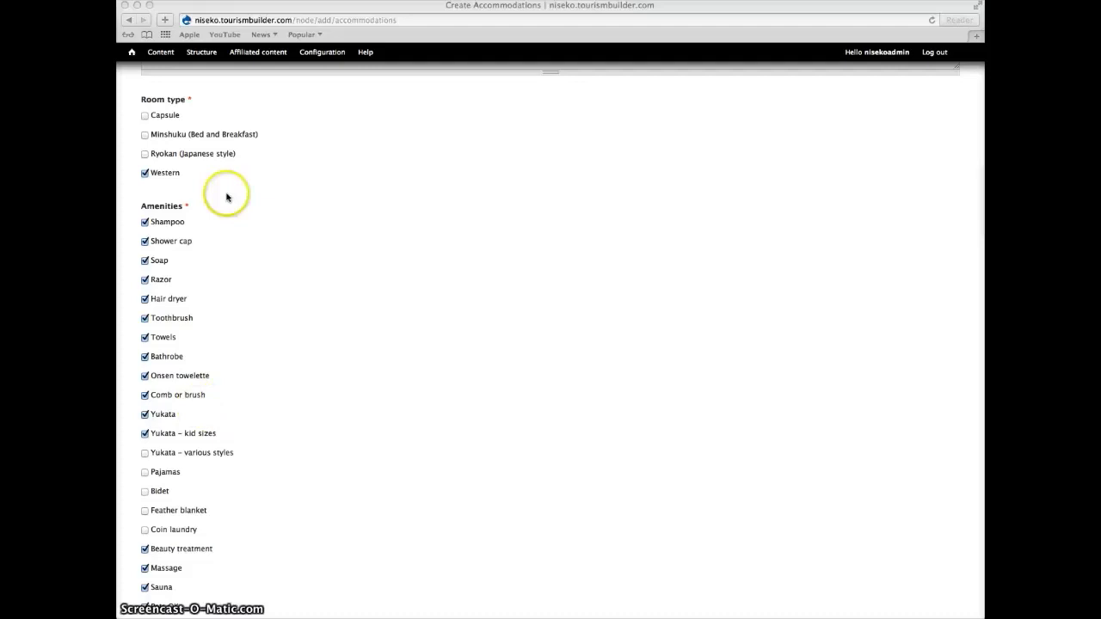
scroll(180, 371, up, 1)
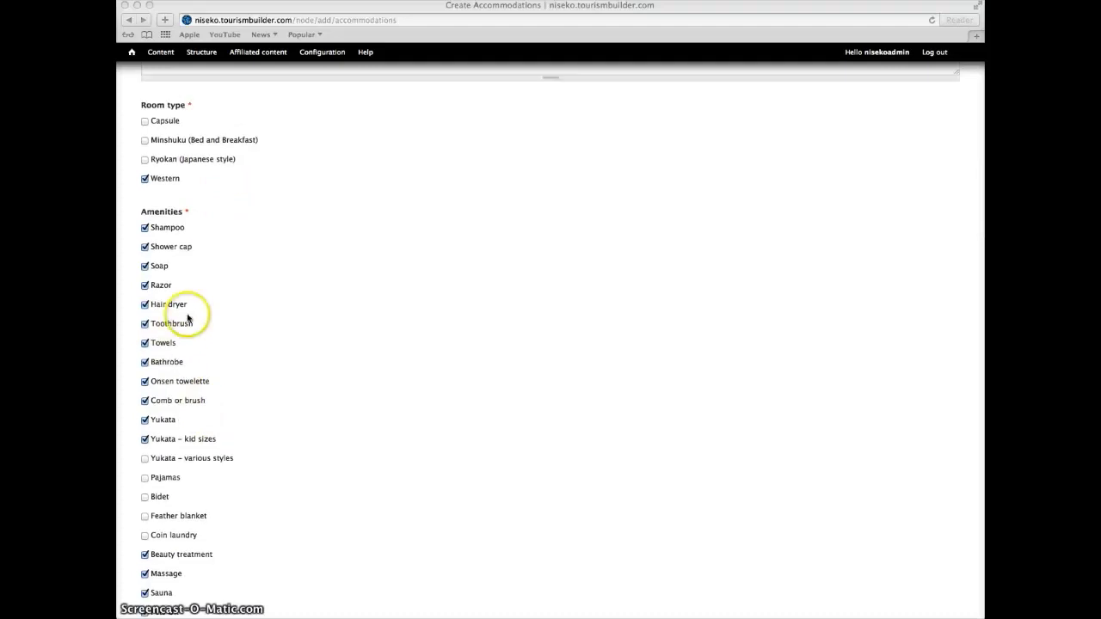
scroll(287, 307, down, 3)
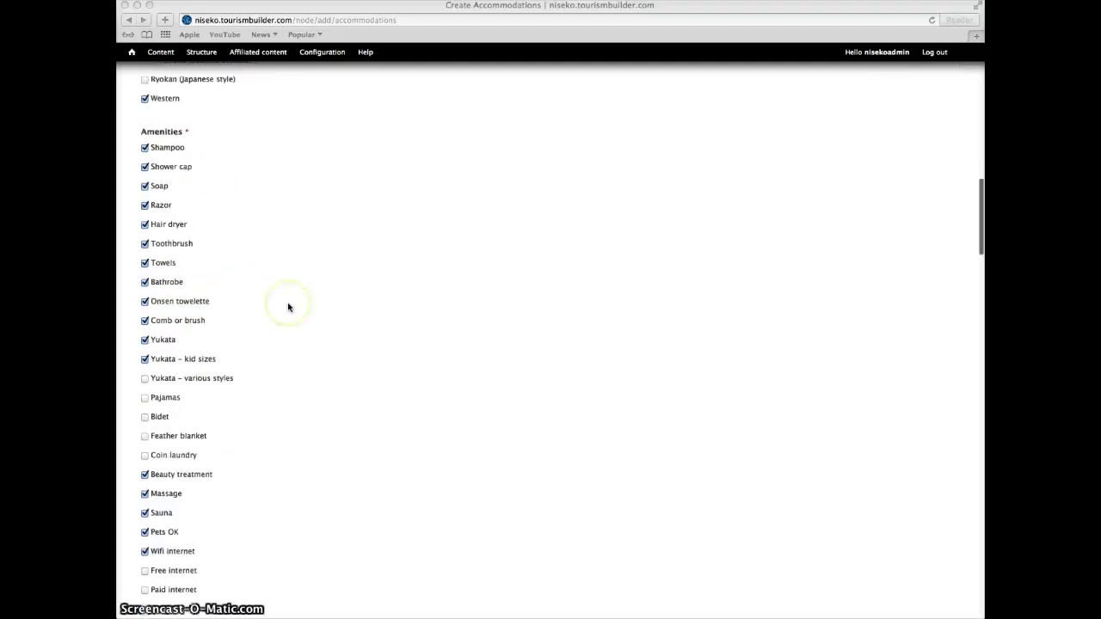
scroll(288, 307, down, 15)
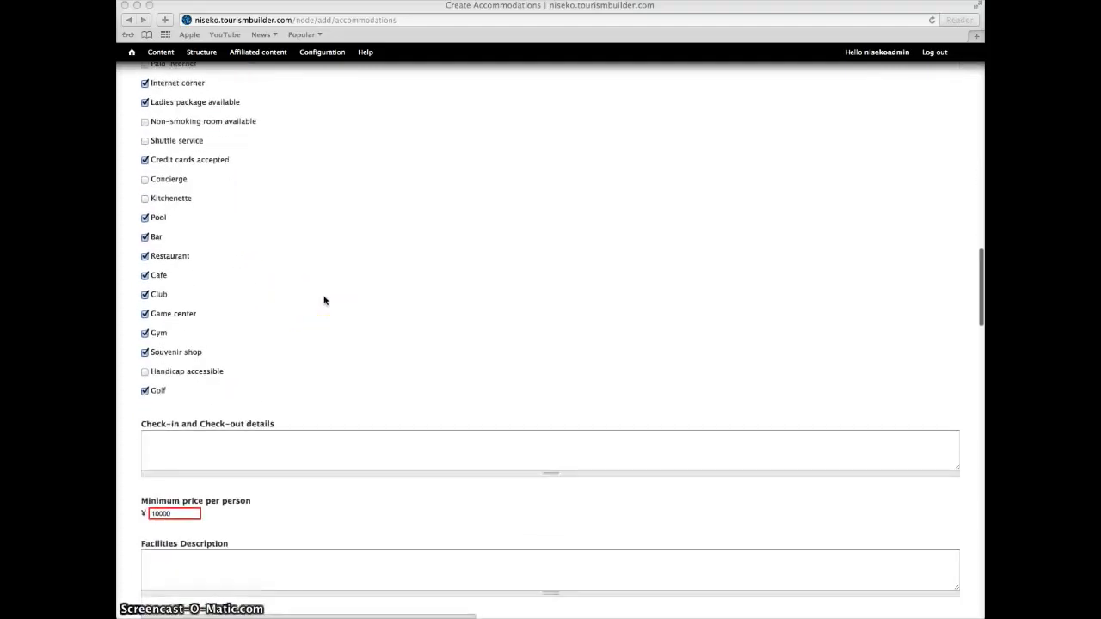
scroll(324, 300, down, 20)
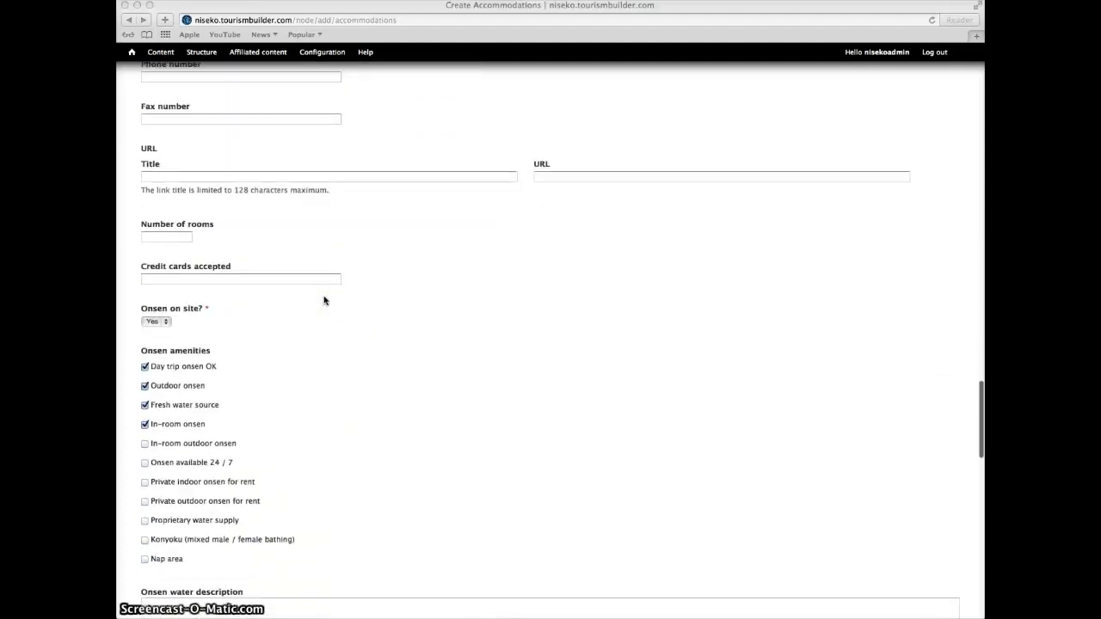
scroll(324, 300, down, 20)
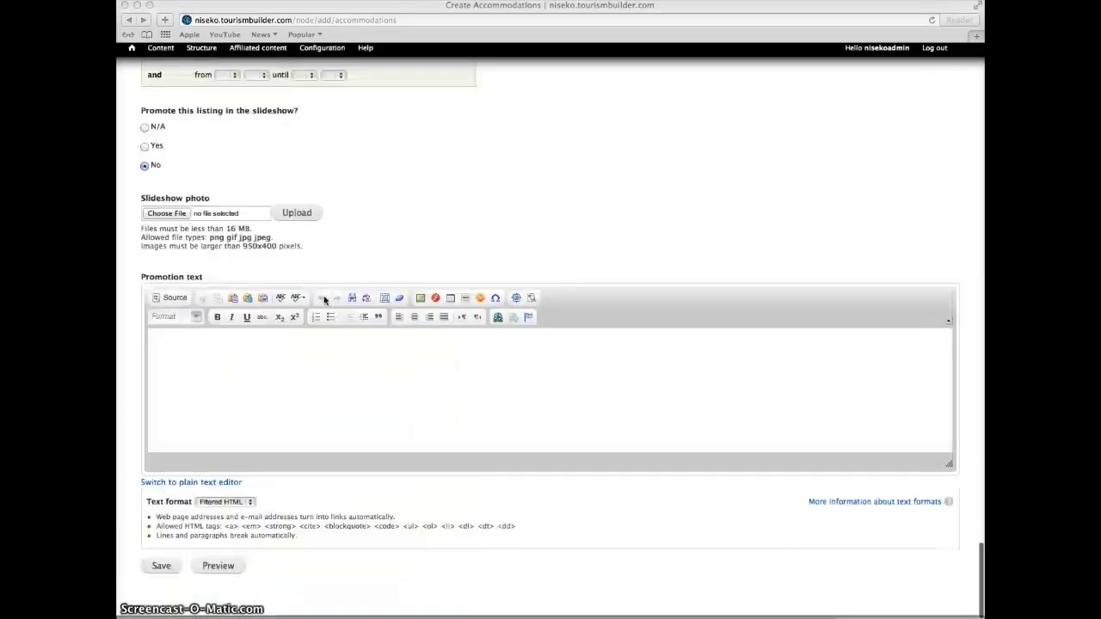
click(163, 569)
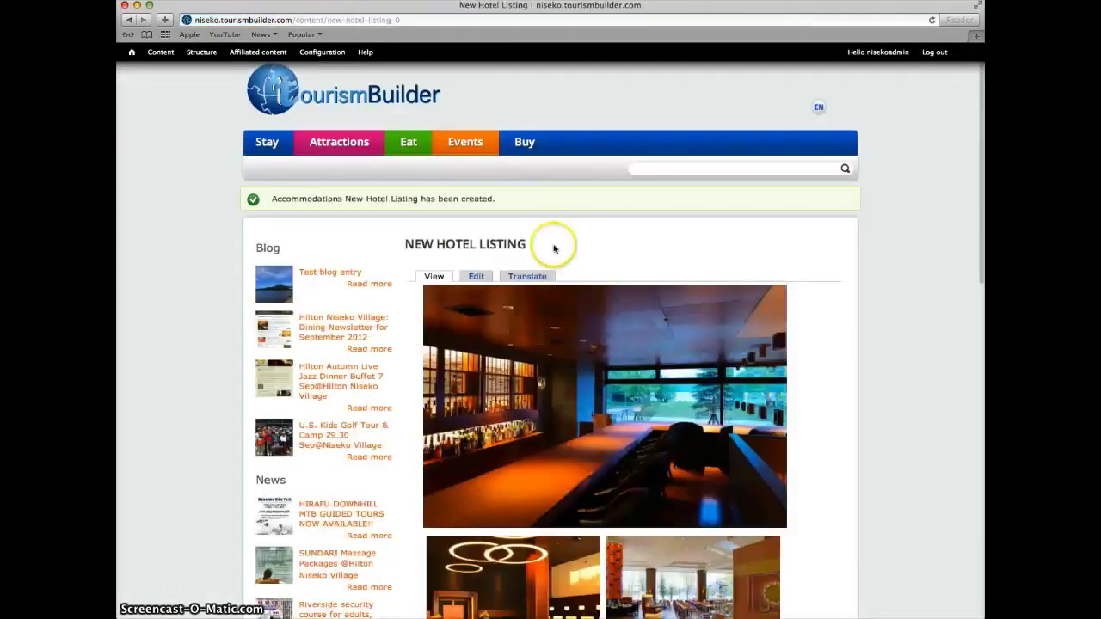
Request a Japanese translation of New Hotel Listing and submit the job to the translator
click(533, 277)
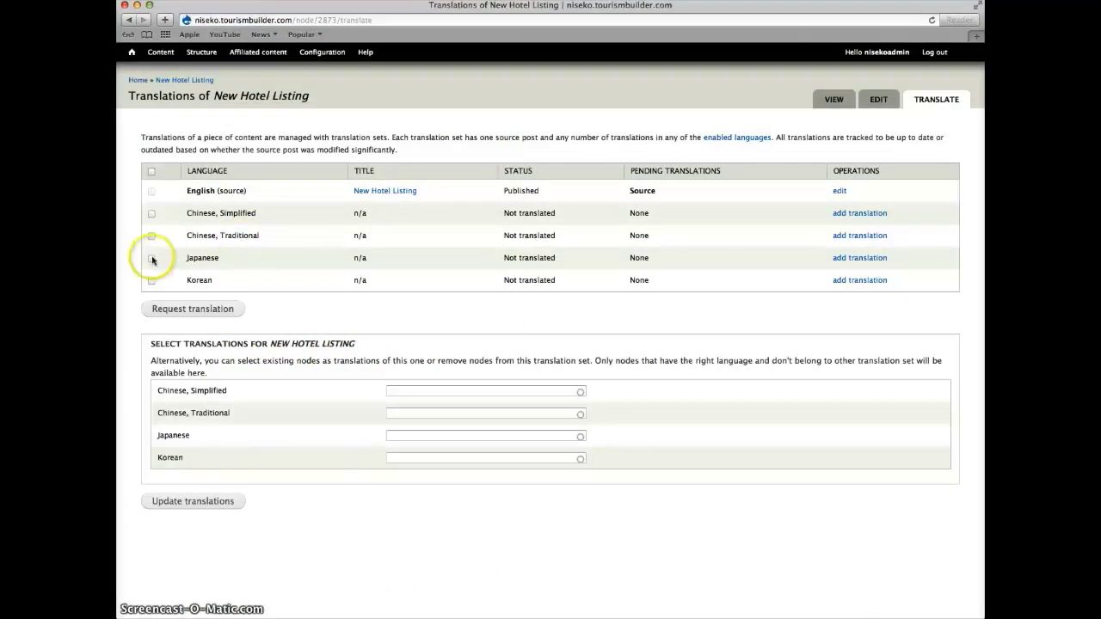
click(151, 258)
click(207, 310)
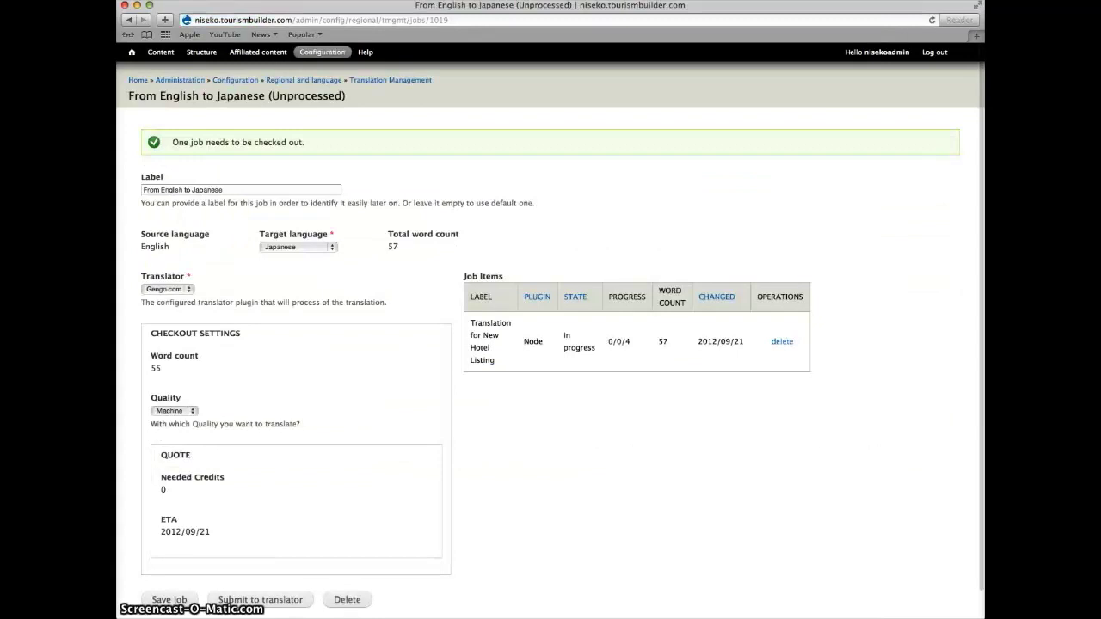
scroll(319, 312, down, 2)
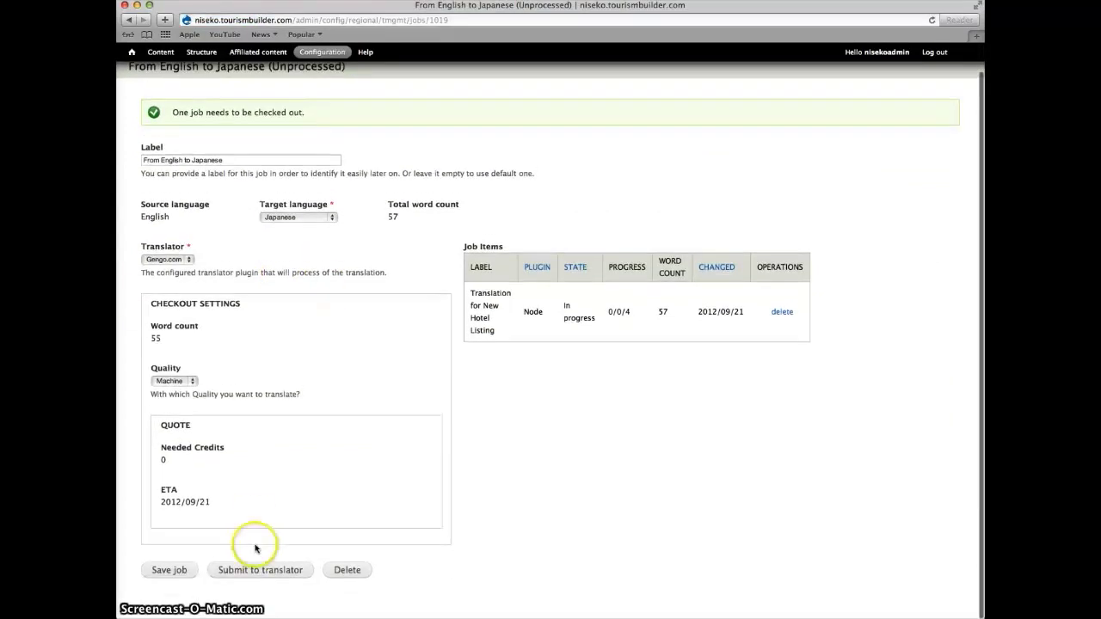
click(258, 570)
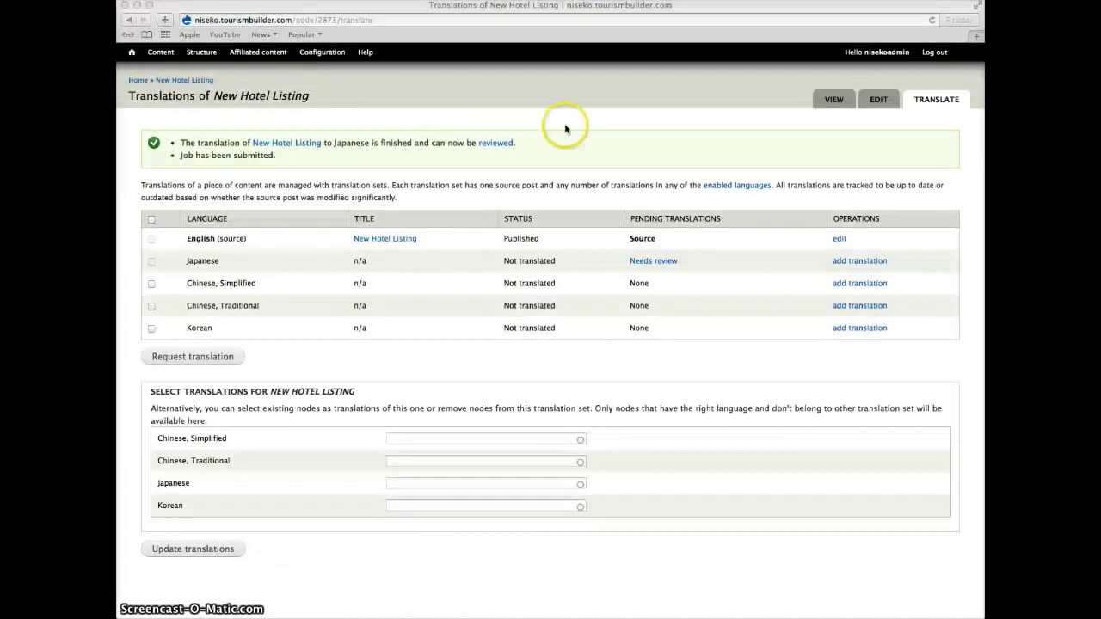
Review the hotel listing's Japanese translation, marking body, address, Google coords and title as reviewed, and approve it all
click(639, 263)
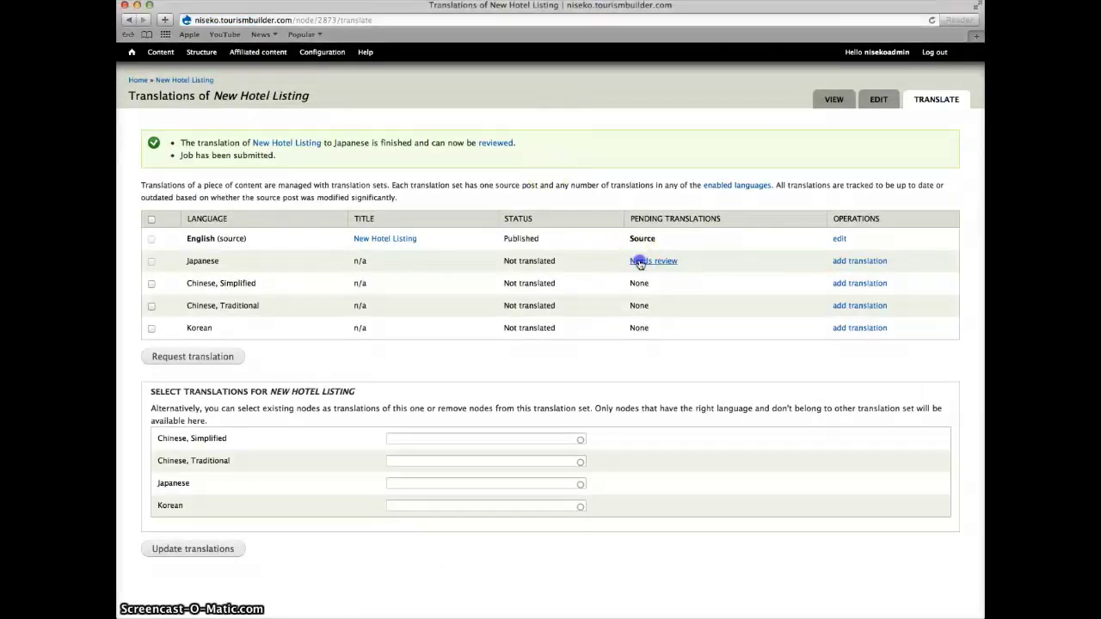
click(914, 172)
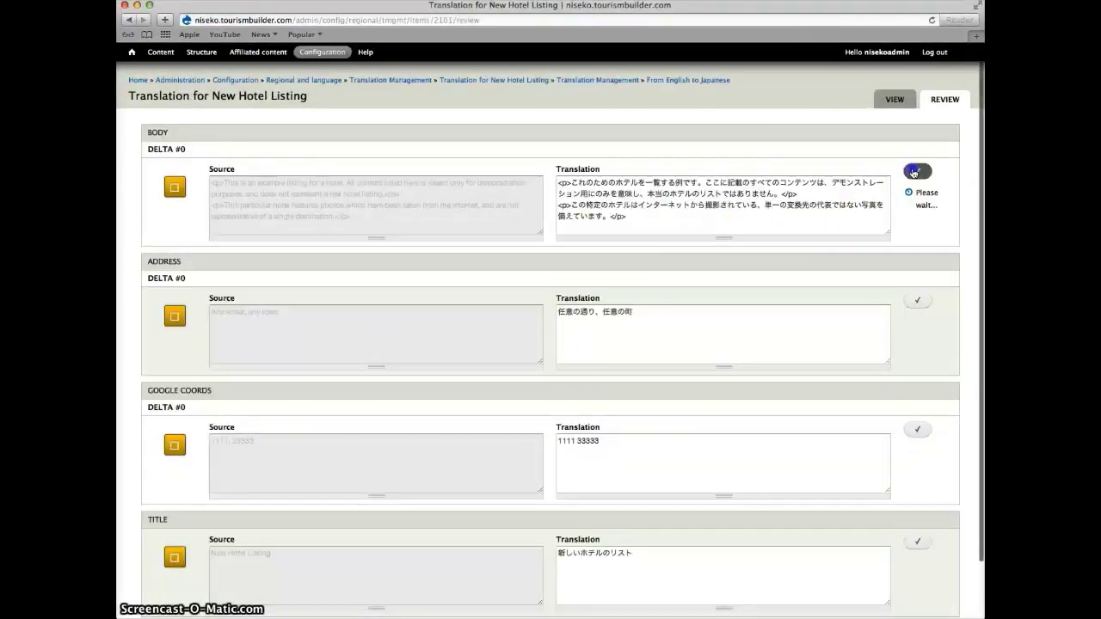
click(915, 301)
click(917, 430)
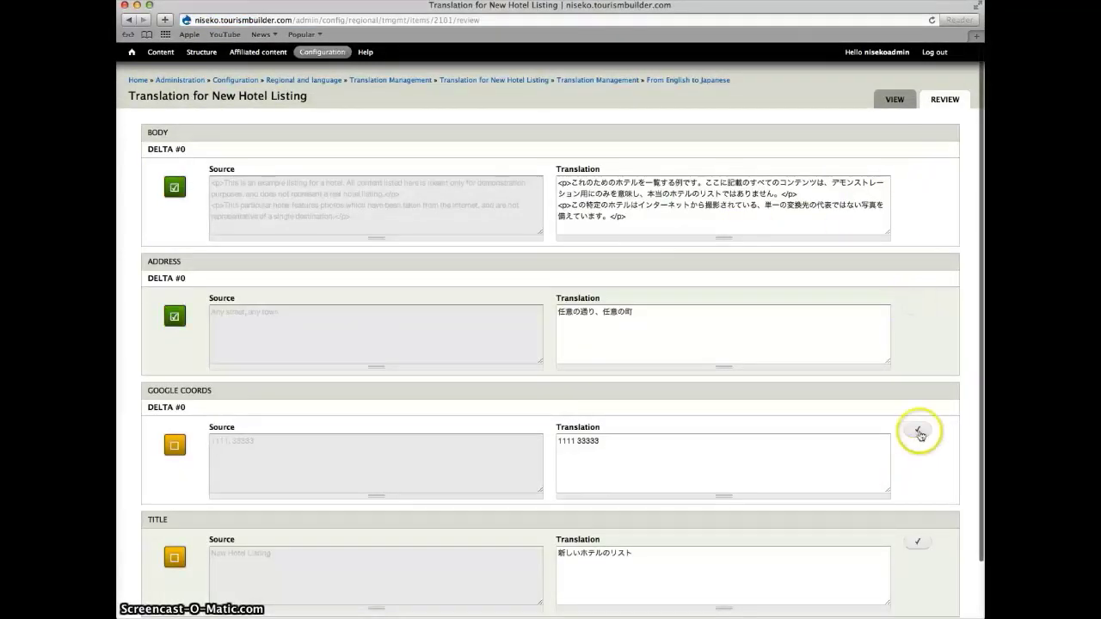
scroll(918, 434, down, 2)
click(915, 477)
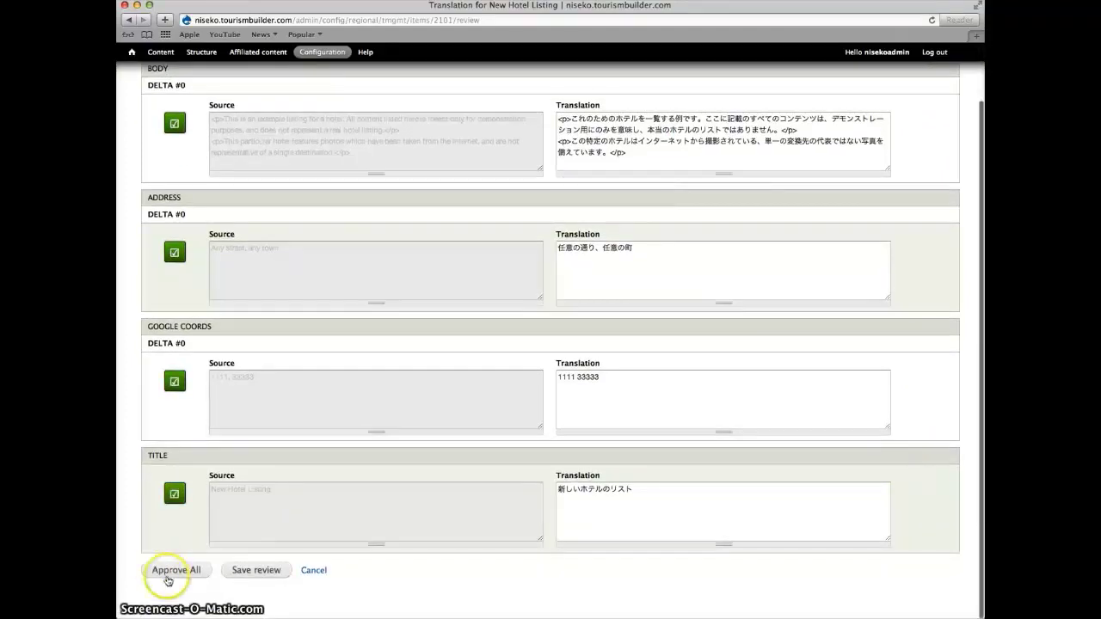
click(184, 577)
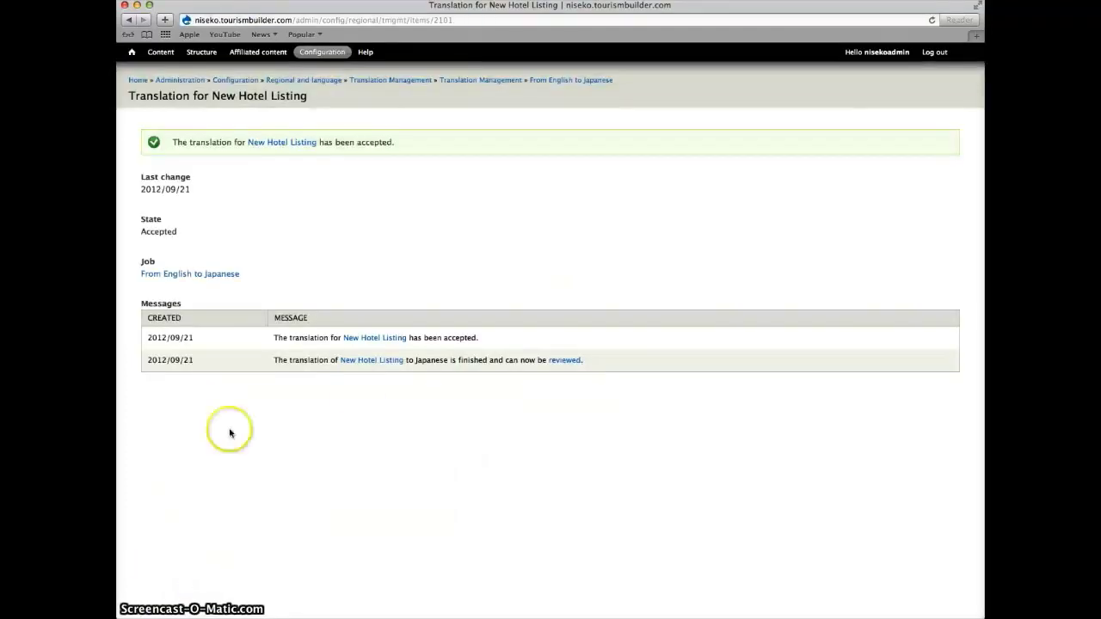
Open New Hotel Listing and examine the English page's photos, description and amenities table
click(374, 339)
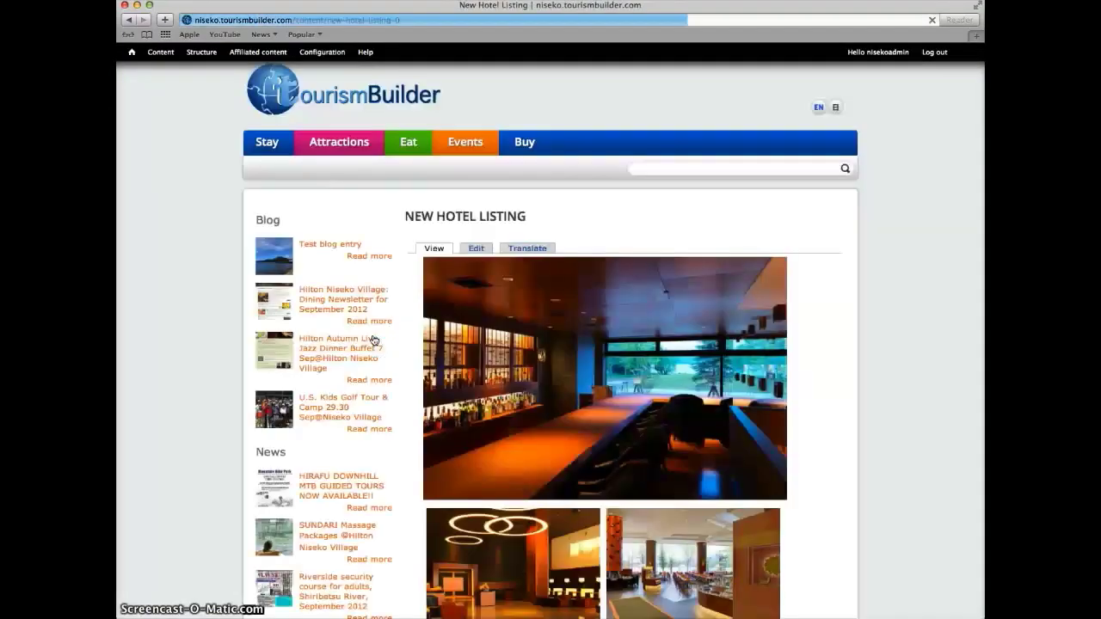
scroll(869, 277, down, 5)
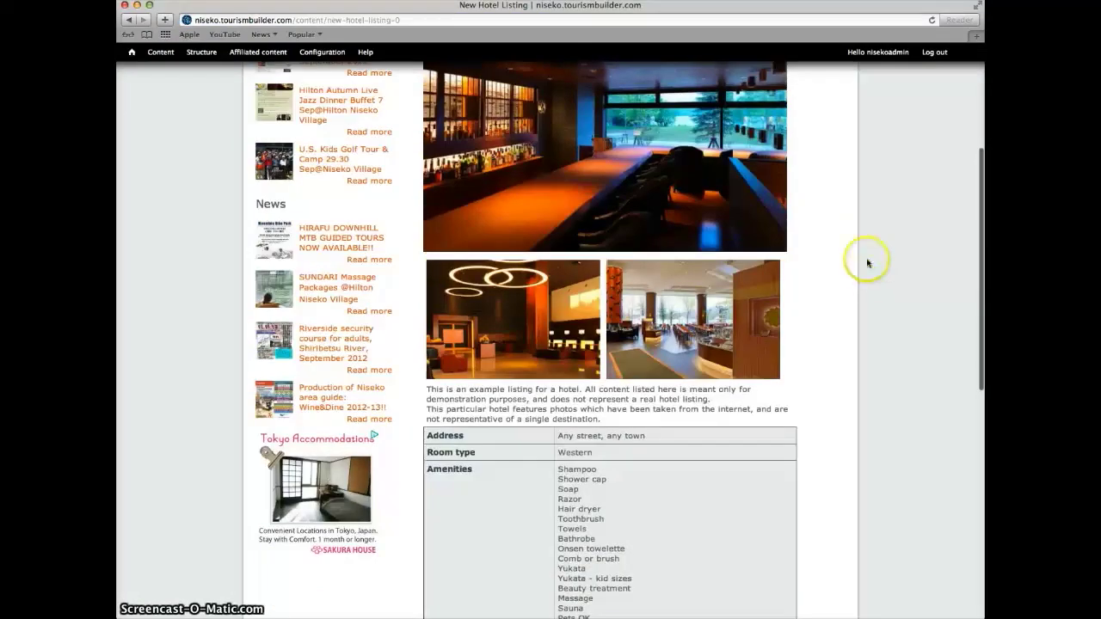
scroll(867, 262, down, 5)
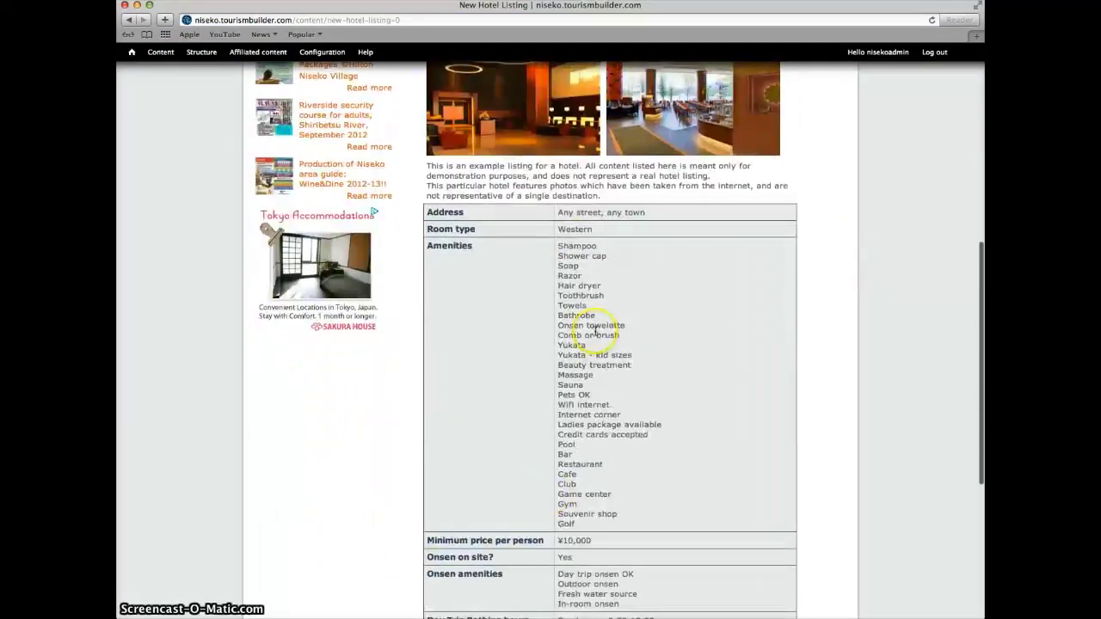
scroll(644, 437, up, 10)
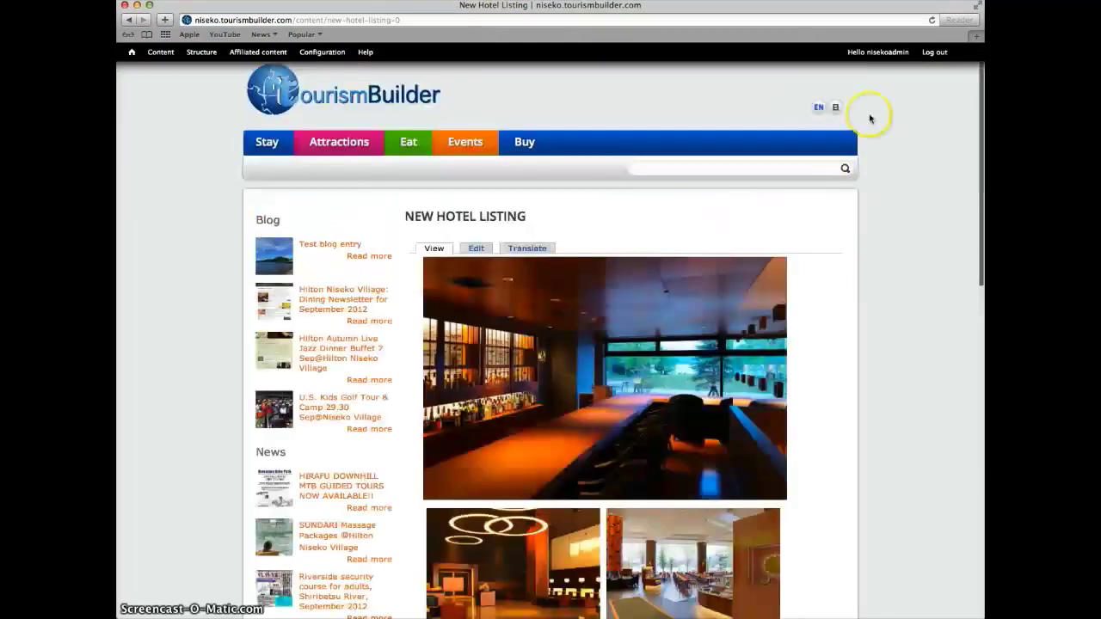
Switch the hotel listing to Japanese and examine its translated description, amenities and onsen details
click(824, 109)
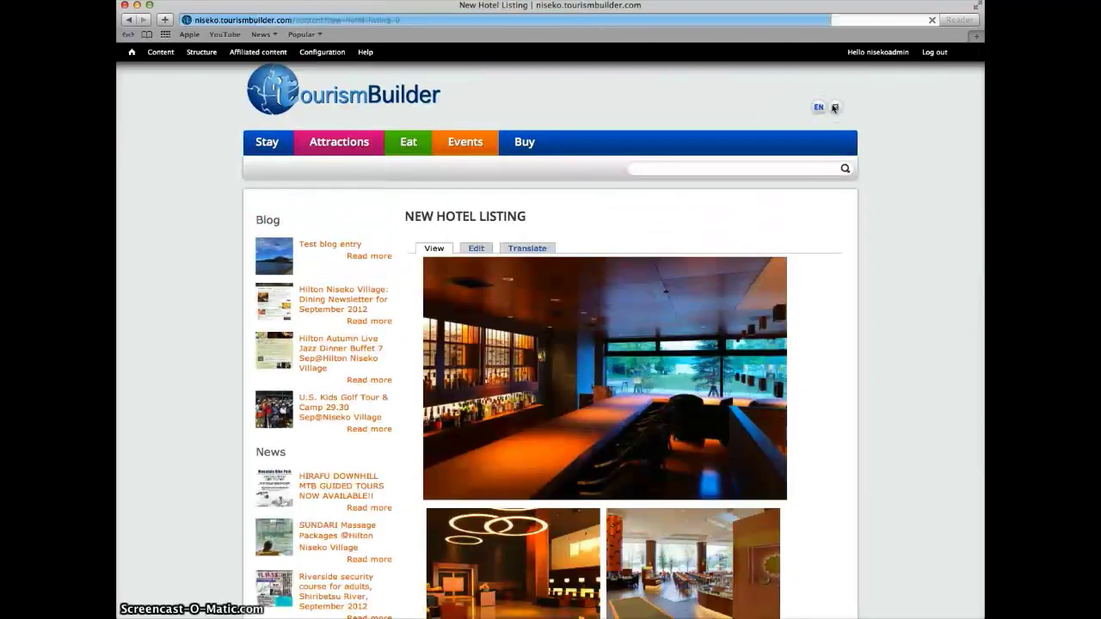
click(832, 107)
scroll(870, 177, down, 10)
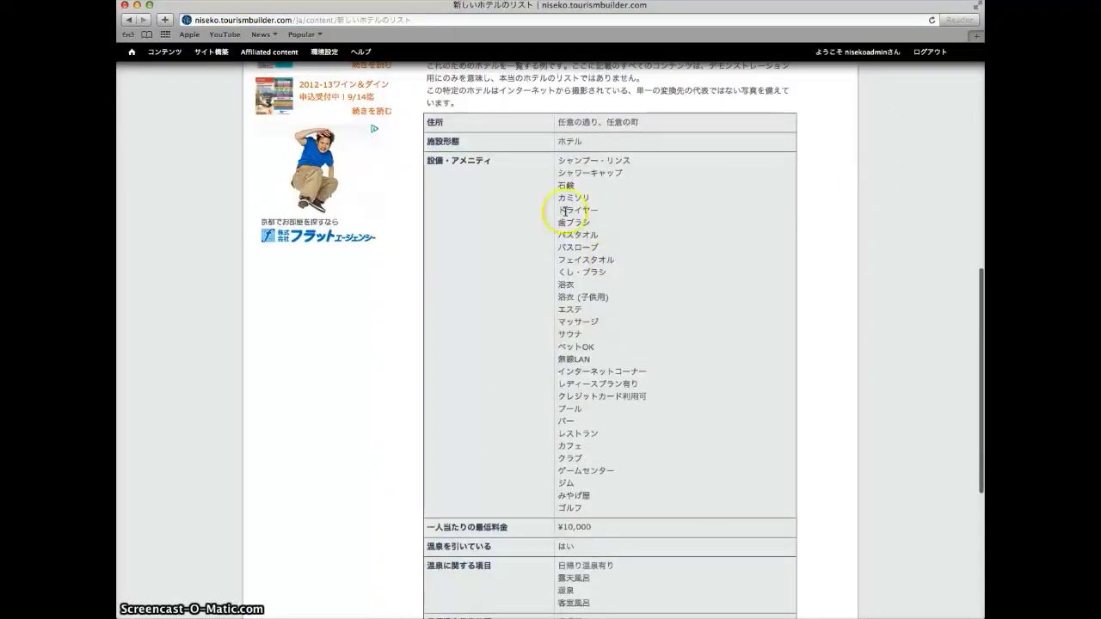
scroll(625, 364, down, 3)
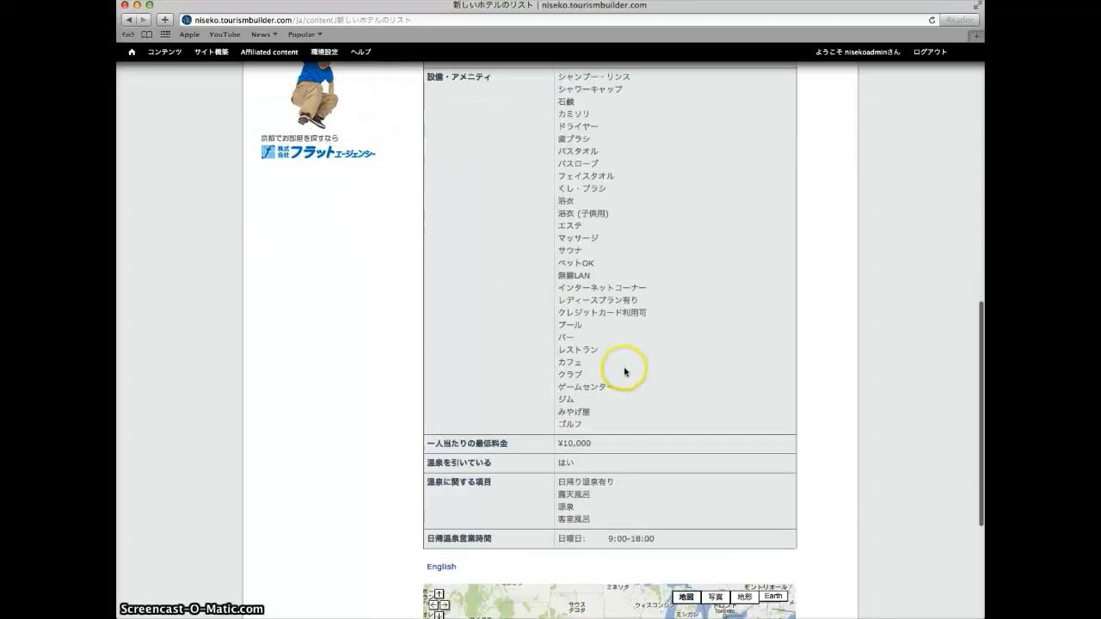
scroll(626, 368, up, 8)
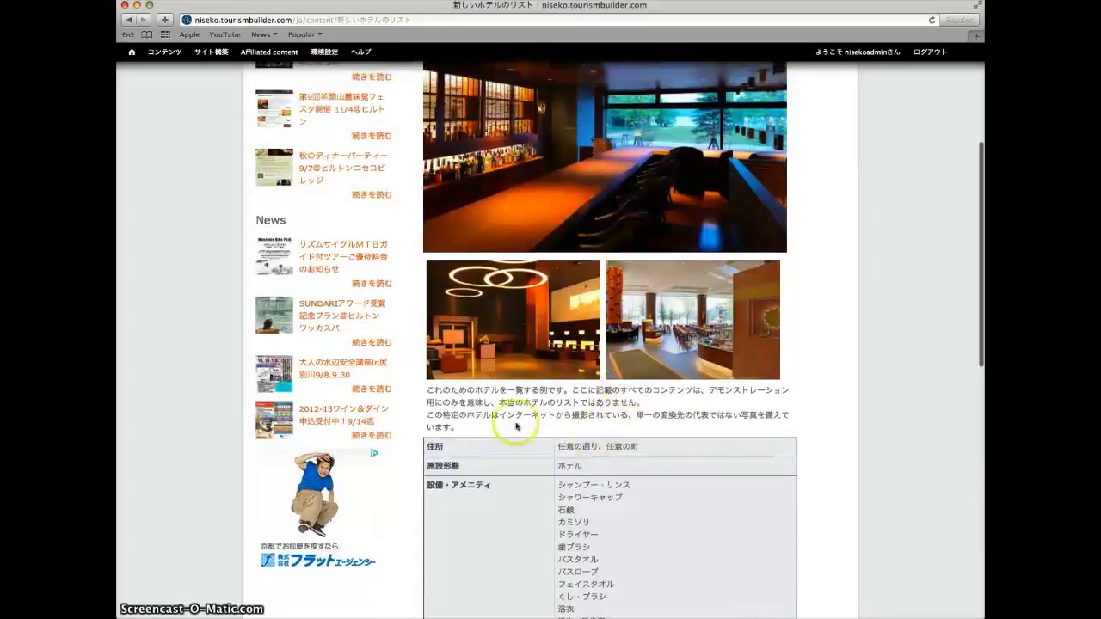